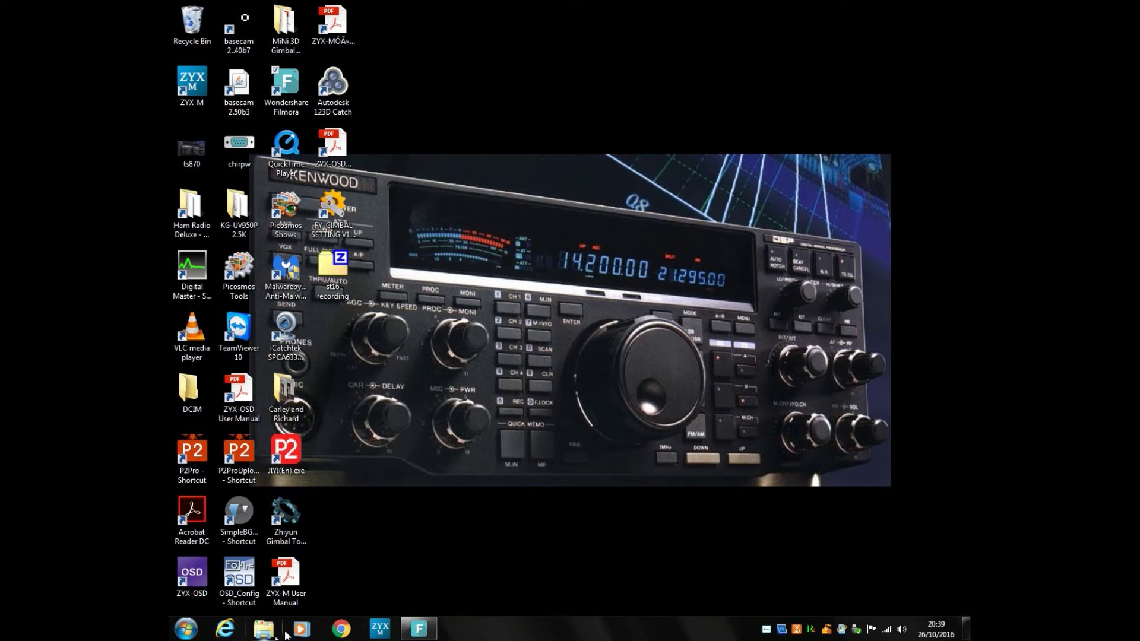
Step: Open the Documents library and bring its lower entries into view
{"action": "left_click", "coordinate": [185, 630]}
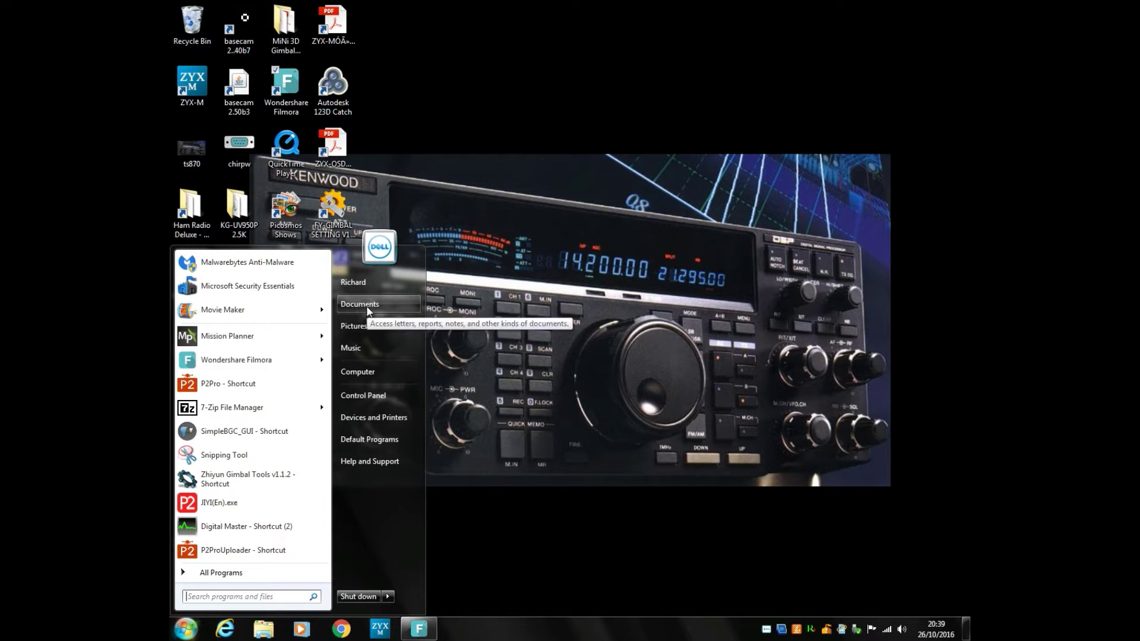
{"action": "left_click", "coordinate": [366, 305]}
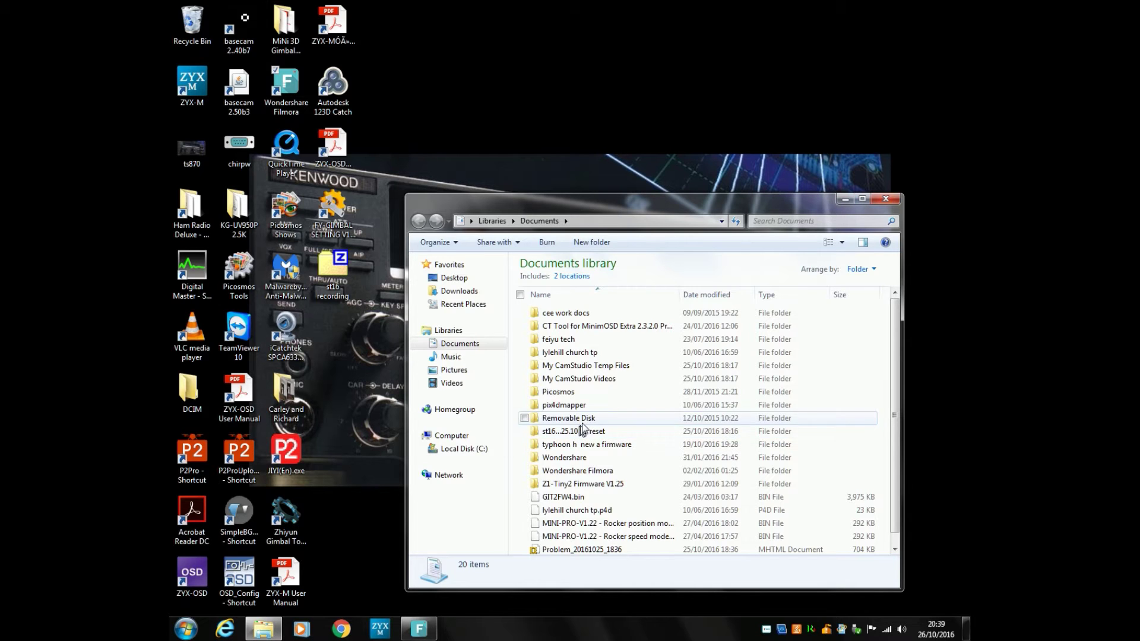
{"action": "scroll", "coordinate": [571, 440], "scroll_direction": "down", "scroll_amount": 1}
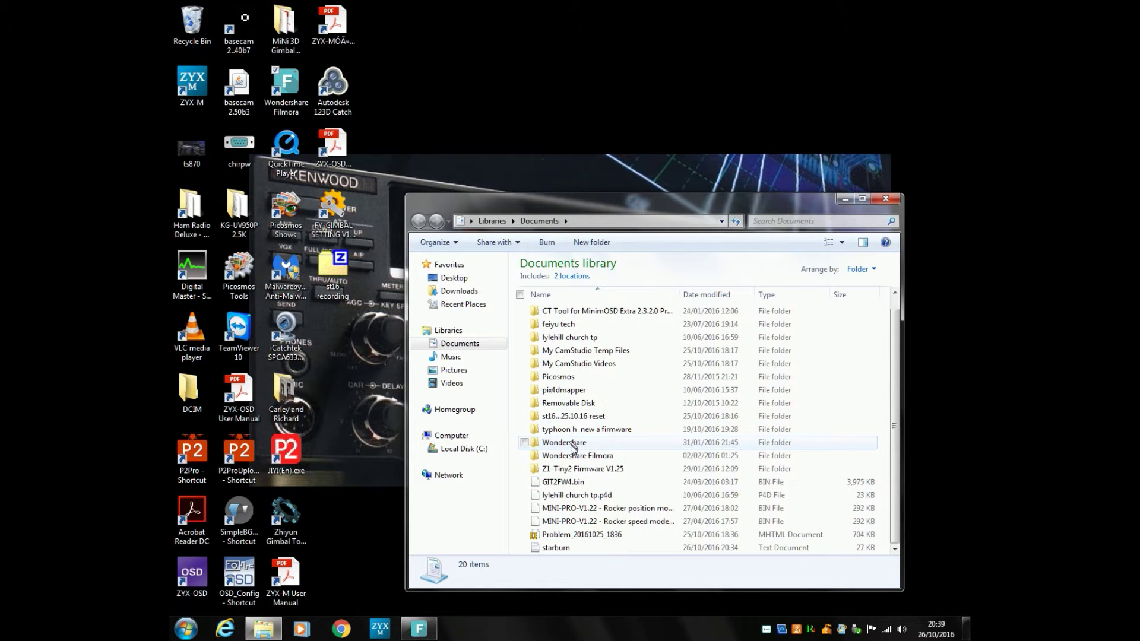
{"action": "double_click", "coordinate": [658, 538]}
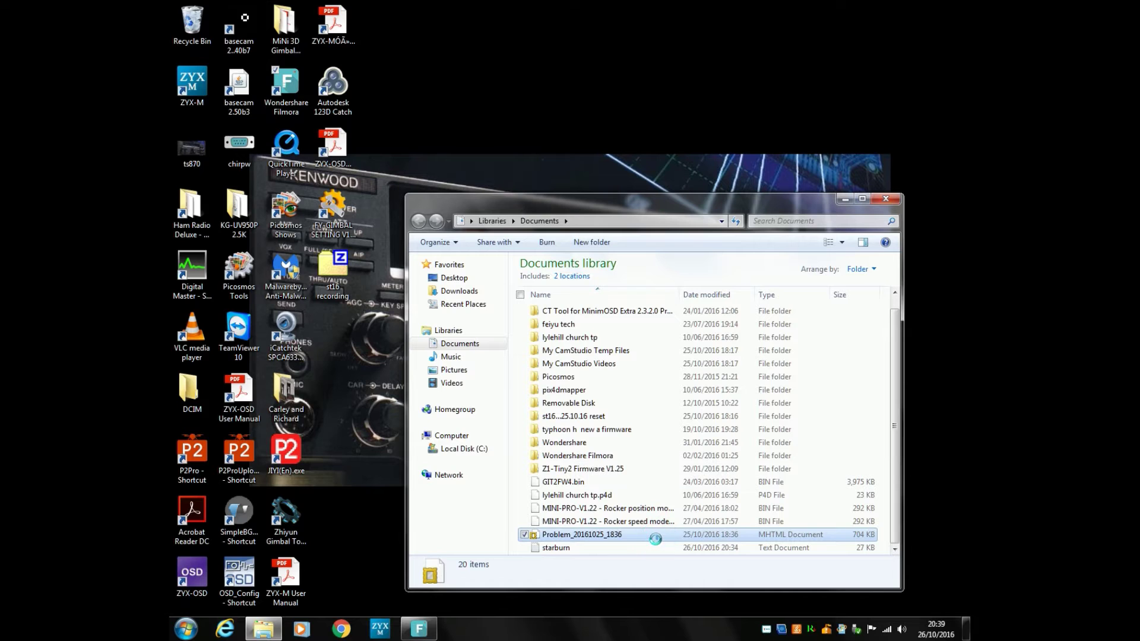
{"action": "right_click", "coordinate": [658, 536]}
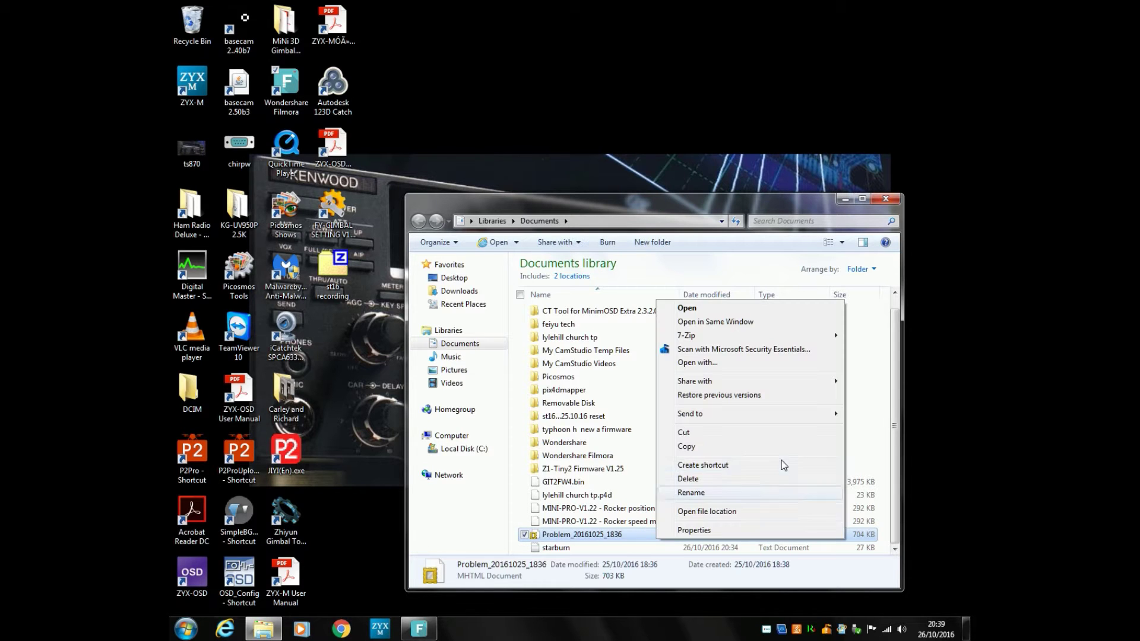
{"action": "left_click", "coordinate": [875, 416]}
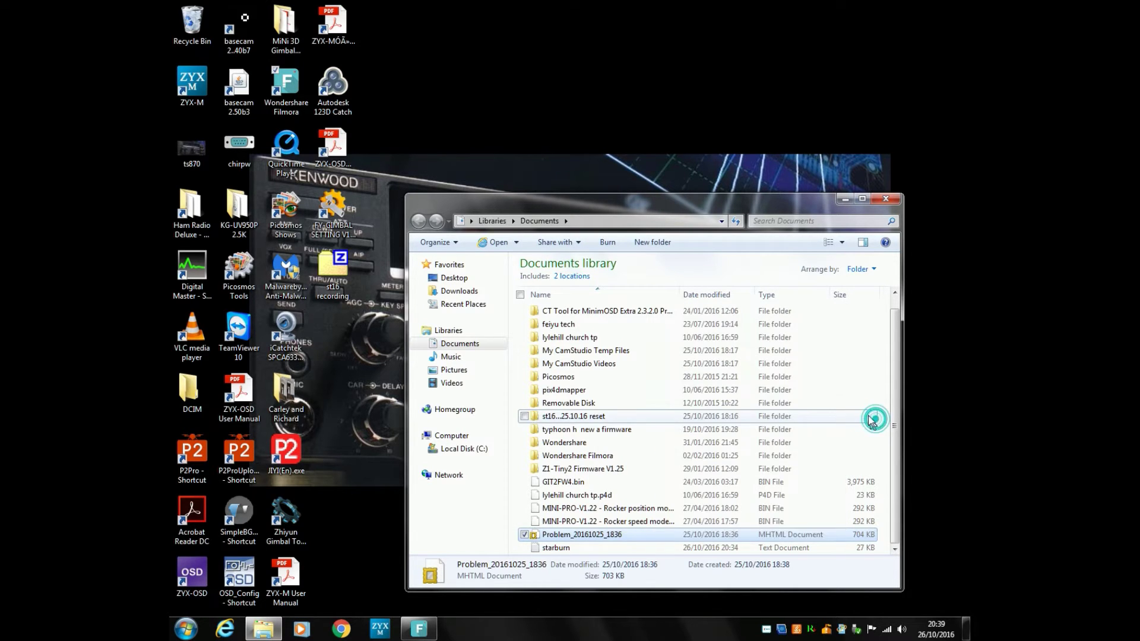
Step: Create a new folder in the Documents library and name it ST16 FACTORY RESET 36.10.2016
{"action": "right_click", "coordinate": [838, 367]}
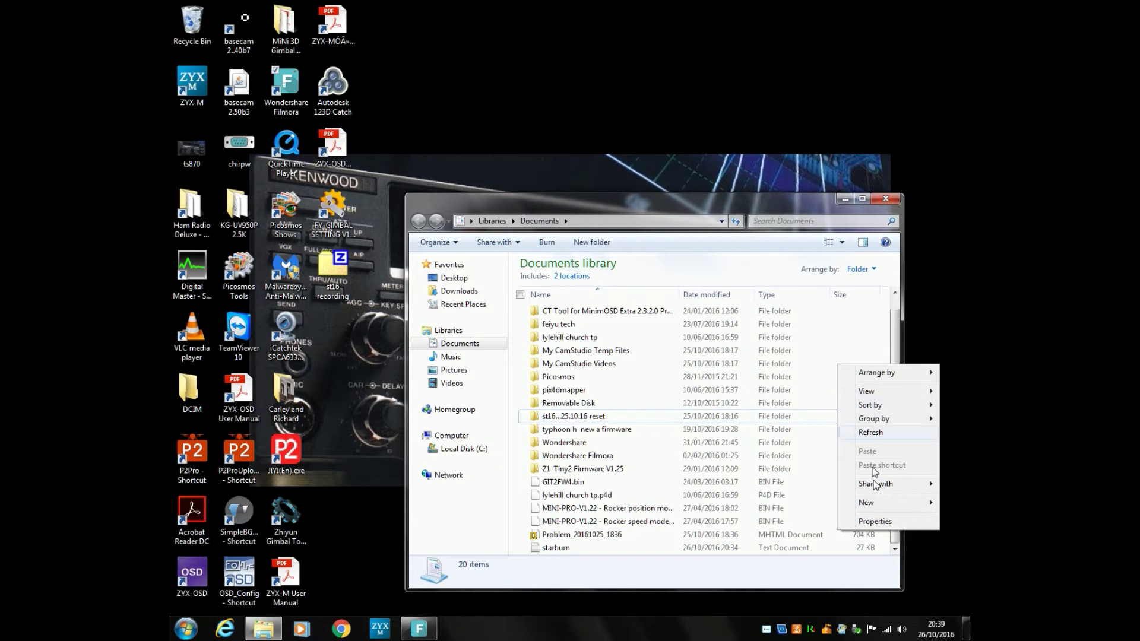
{"action": "mouse_move", "coordinate": [871, 504]}
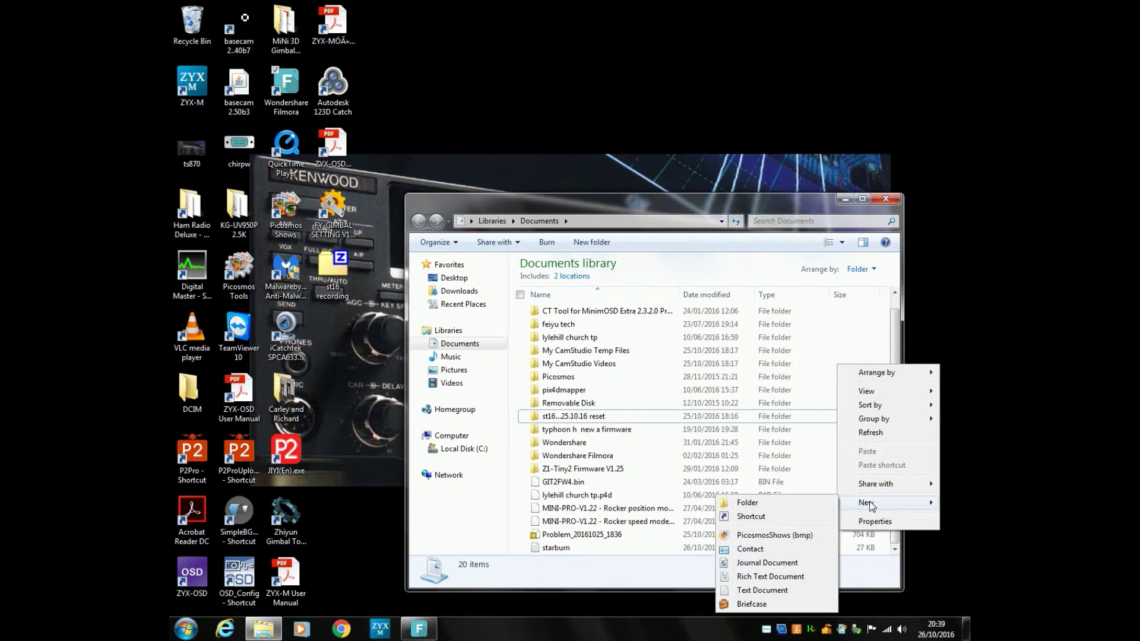
{"action": "left_click", "coordinate": [825, 504]}
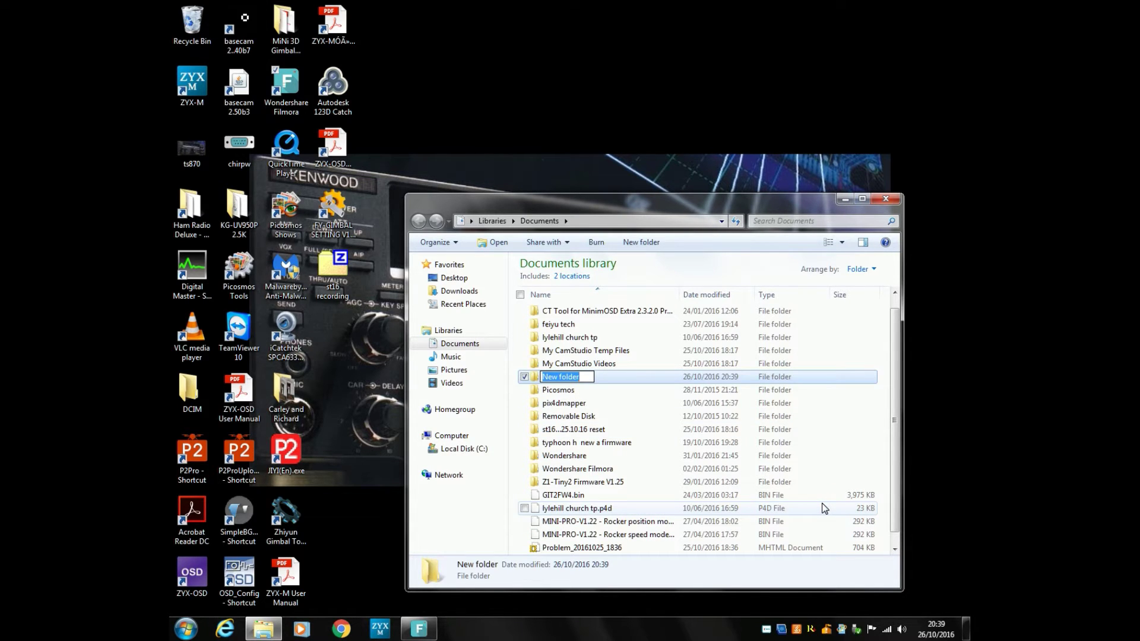
{"action": "type", "text": "S16"}
{"action": "key", "text": "BackSpace"}
{"action": "key", "text": "BackSpace"}
{"action": "type", "text": "T16 FACTOR"}
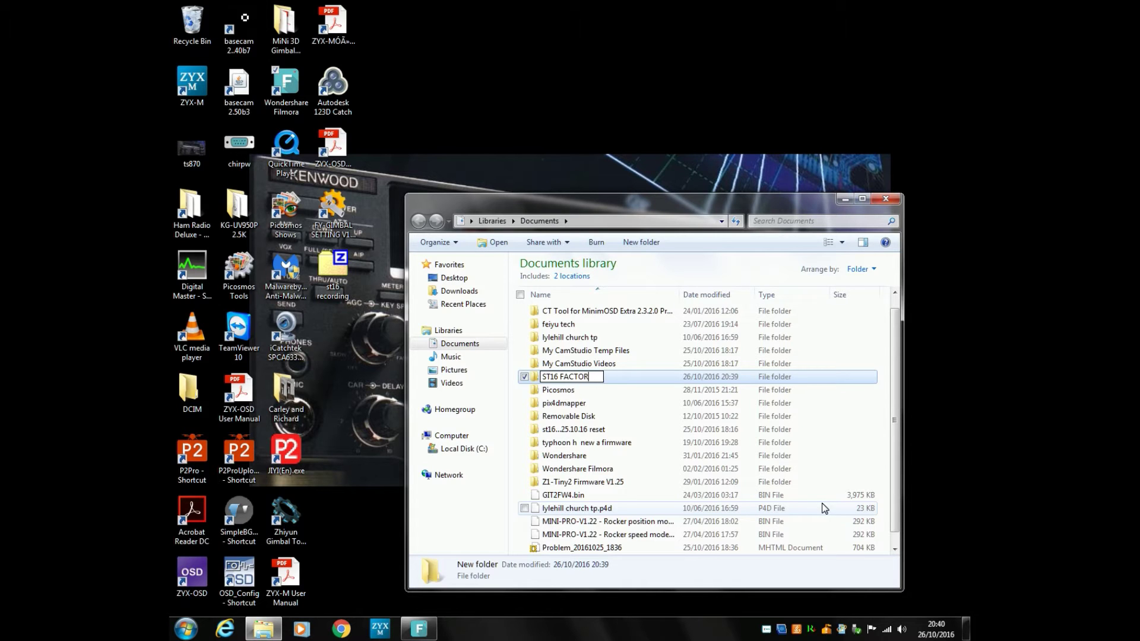
{"action": "type", "text": "Y RESET 36.10.201"}
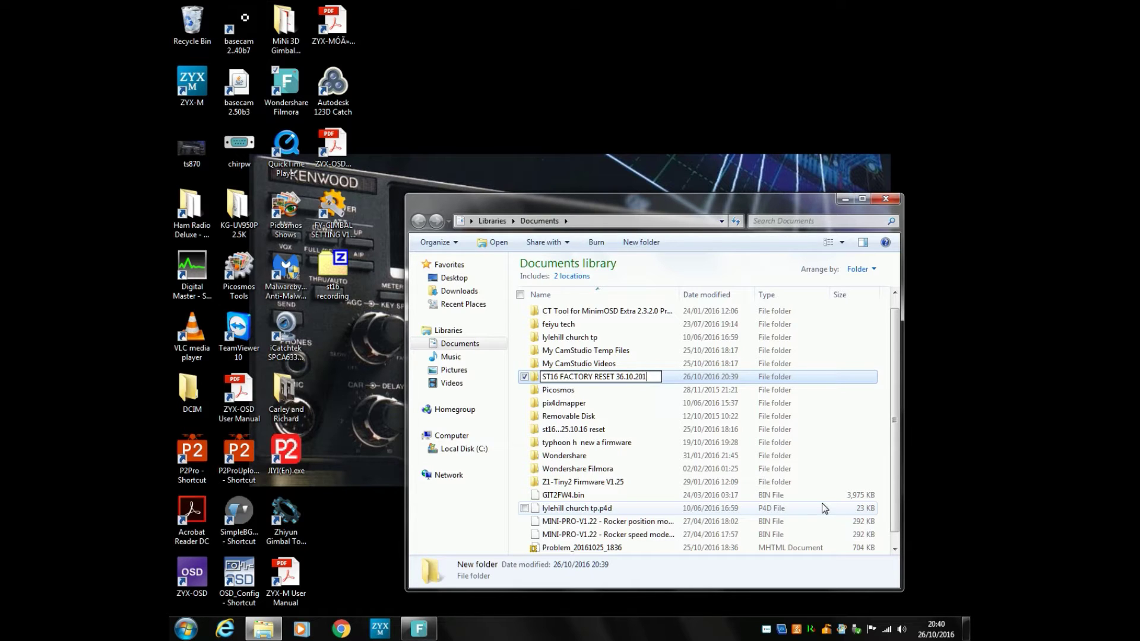
{"action": "type", "text": "6"}
{"action": "key", "text": "Return"}
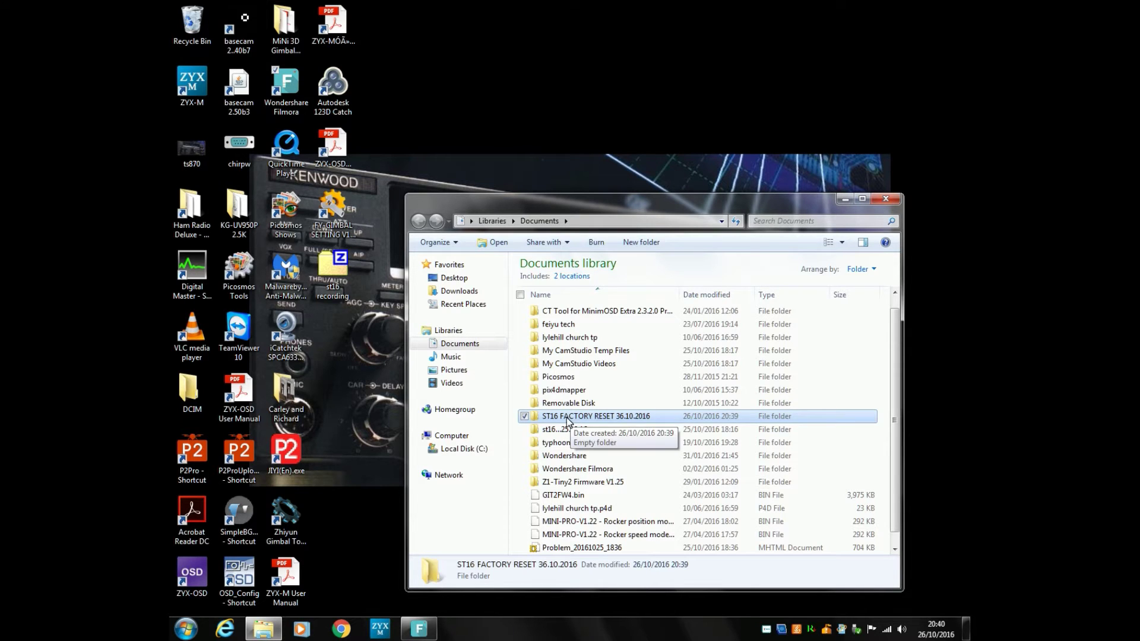
Step: Dismiss the AutoPlay prompt and open the internal storage of the portable device anzhen4_mrd7_w in a maximized window
{"action": "left_click", "coordinate": [189, 629]}
{"action": "left_click", "coordinate": [359, 372]}
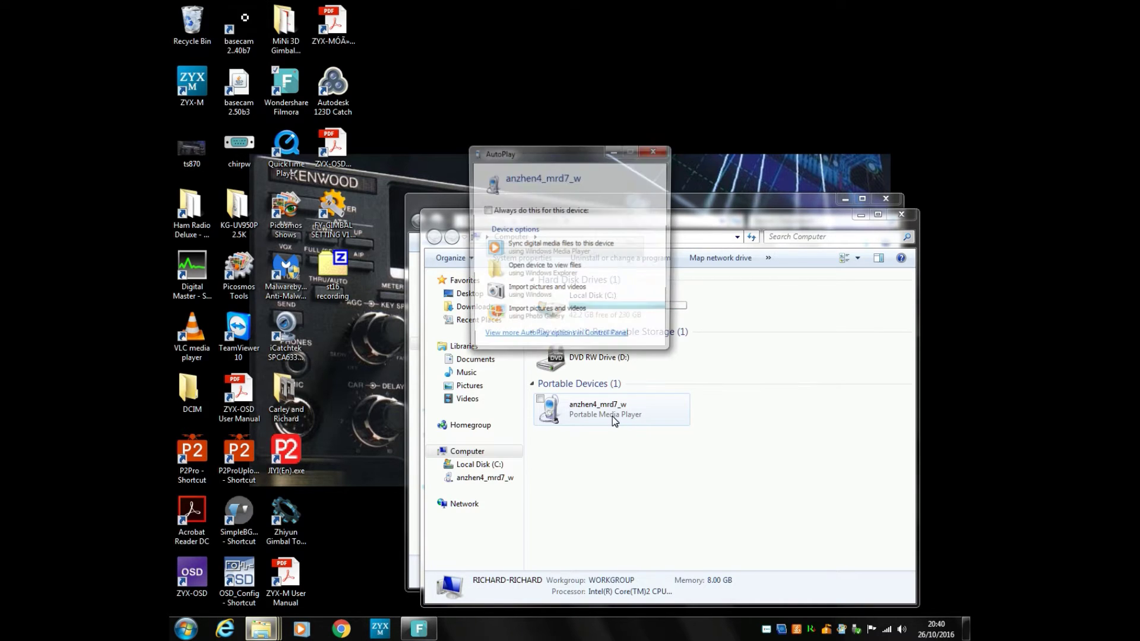
{"action": "left_click", "coordinate": [658, 153]}
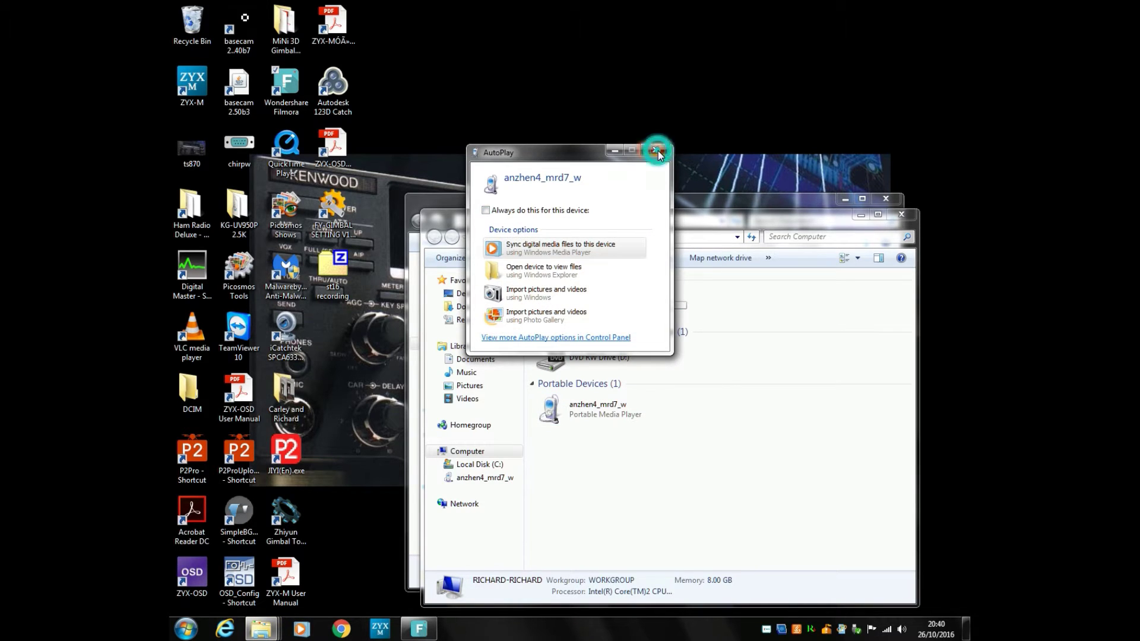
{"action": "double_click", "coordinate": [599, 409]}
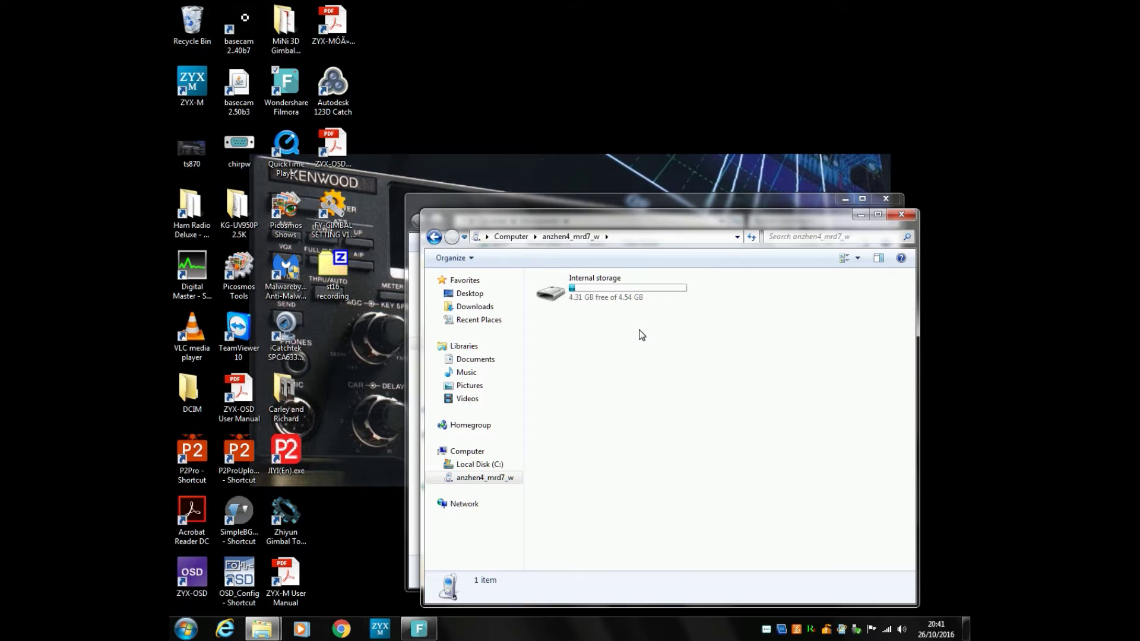
{"action": "double_click", "coordinate": [614, 291]}
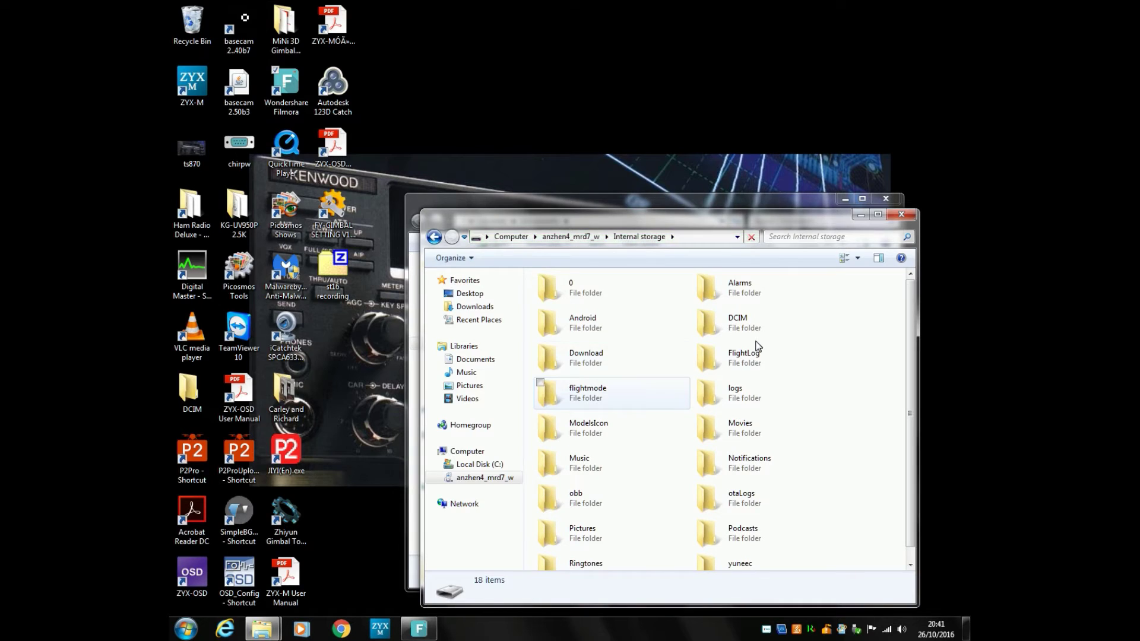
{"action": "left_click", "coordinate": [878, 216]}
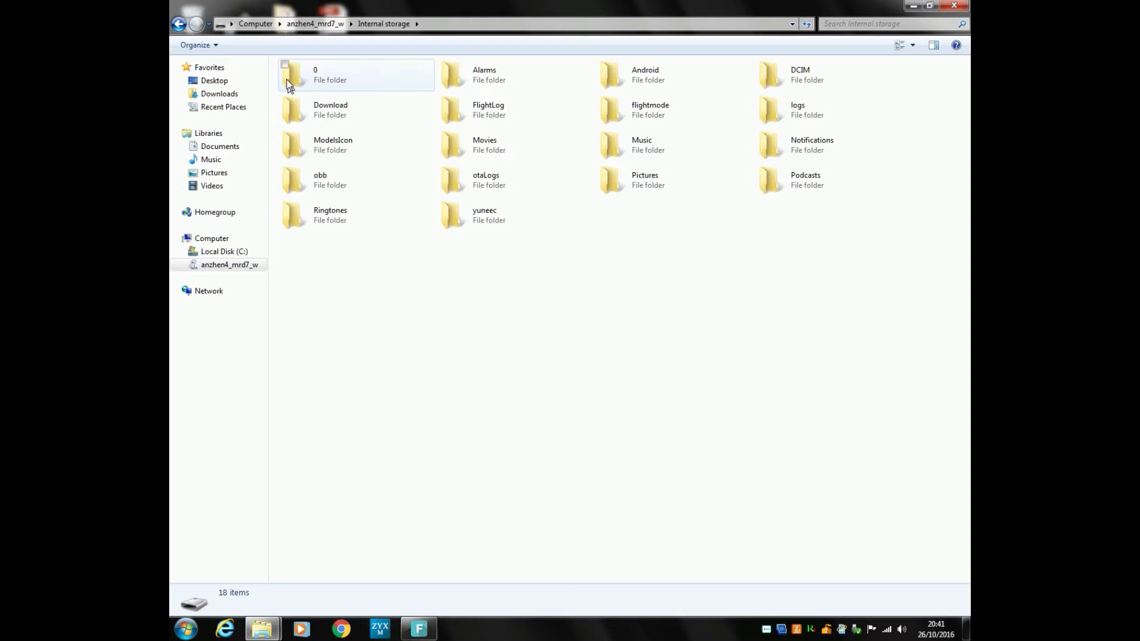
Step: Select every folder in the device's internal storage, from 0 through yuneec, and copy them
{"action": "left_click", "coordinate": [285, 66]}
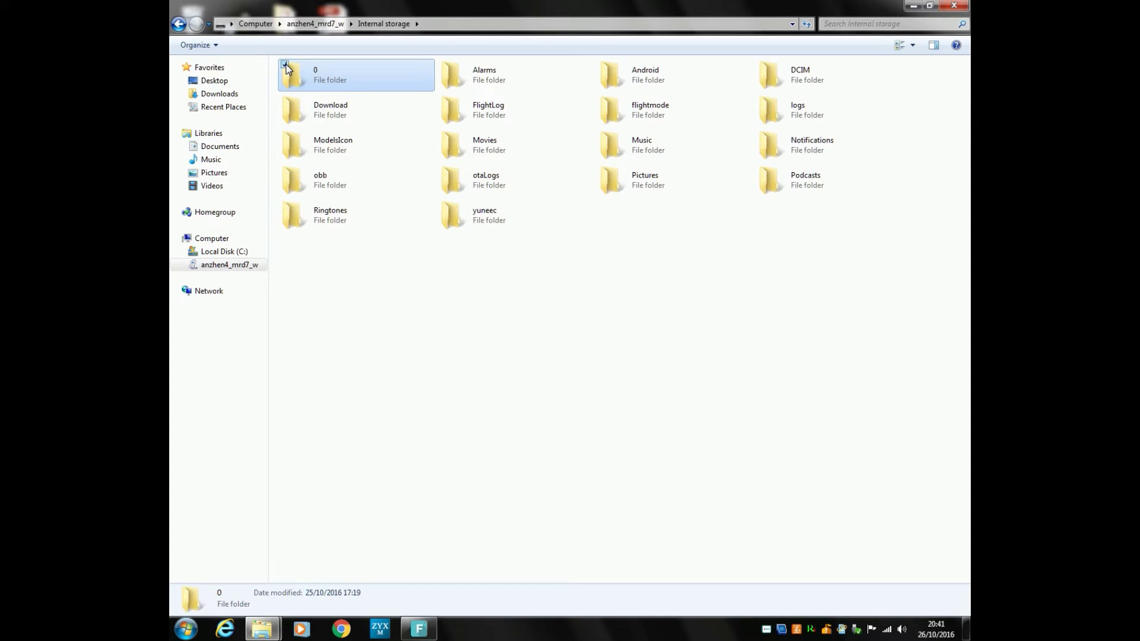
{"action": "key", "text": "shift+Down"}
{"action": "key", "text": "shift+Down"}
{"action": "key", "text": "shift+Down"}
{"action": "key", "text": "shift+Down"}
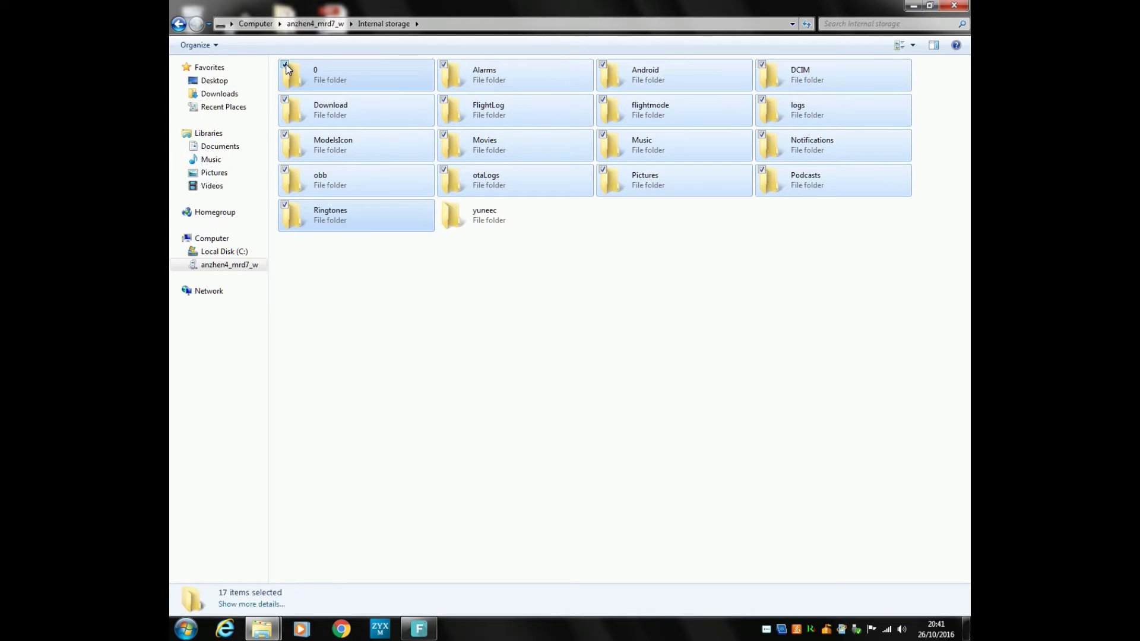
{"action": "key", "text": "shift+Right"}
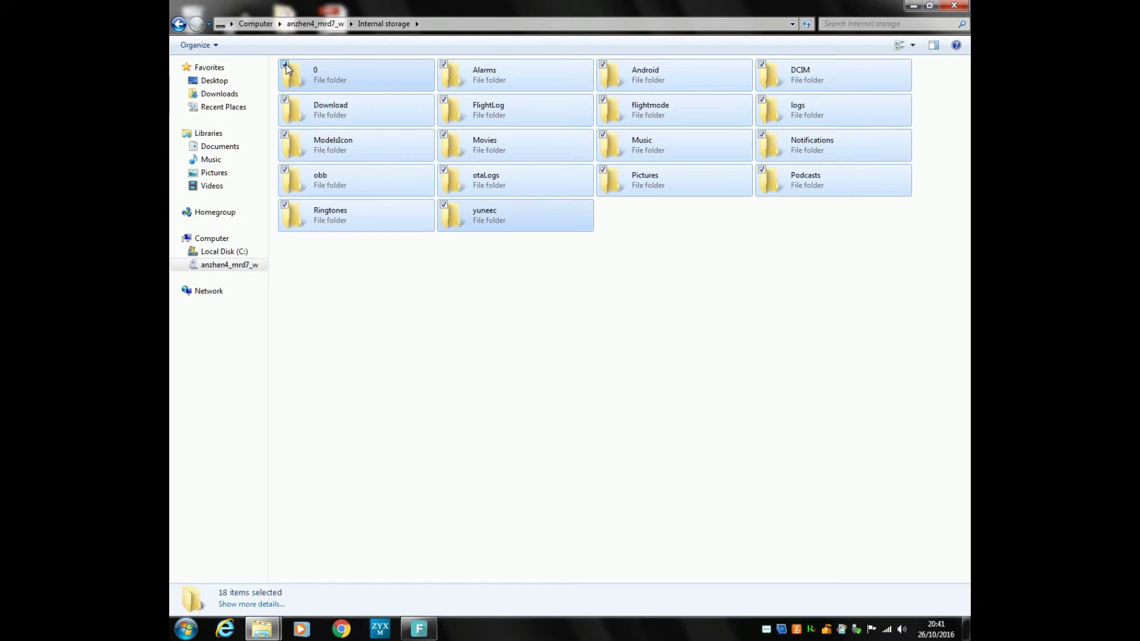
{"action": "right_click", "coordinate": [380, 145]}
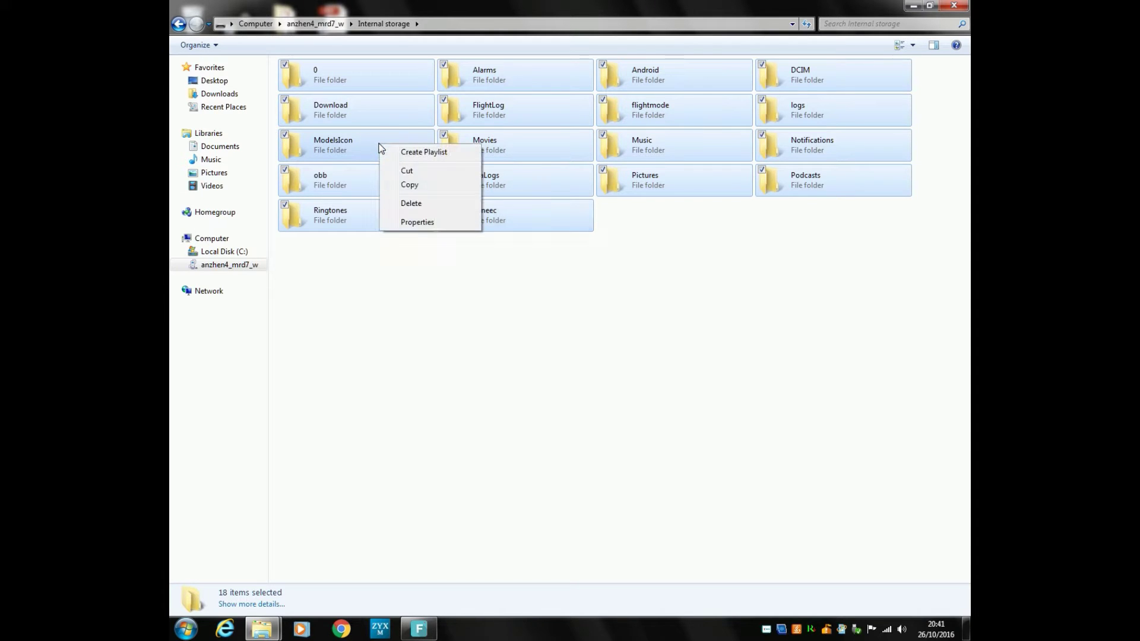
{"action": "left_click", "coordinate": [410, 186]}
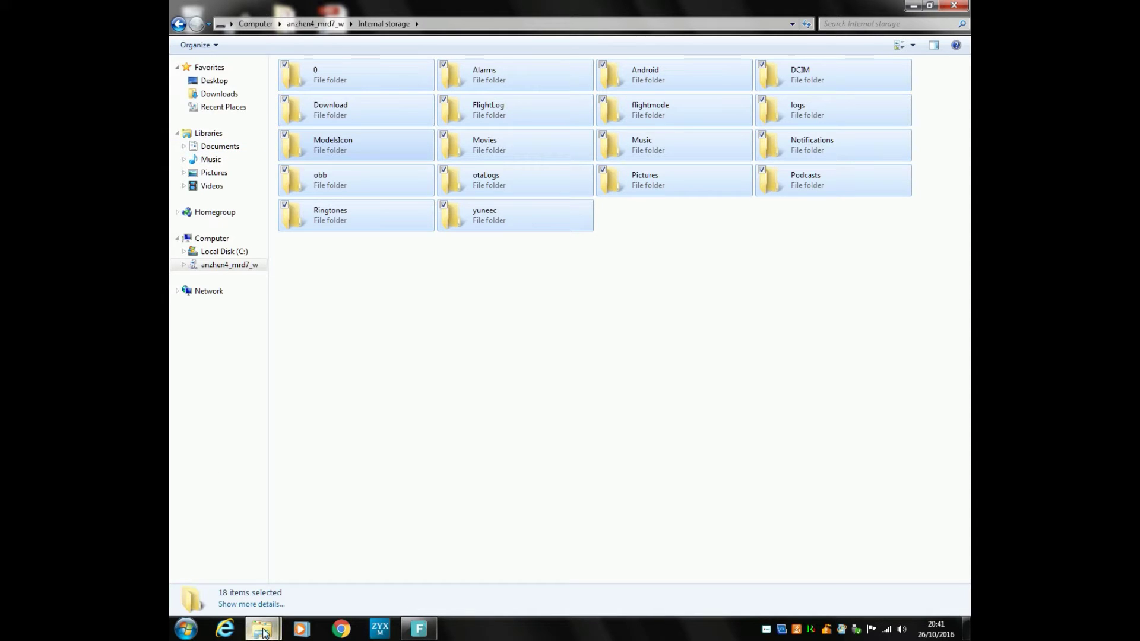
Step: Paste the copied folders into the ST16 FACTORY RESET 36.10.2016 folder in Documents and close both folder windows
{"action": "mouse_move", "coordinate": [265, 633]}
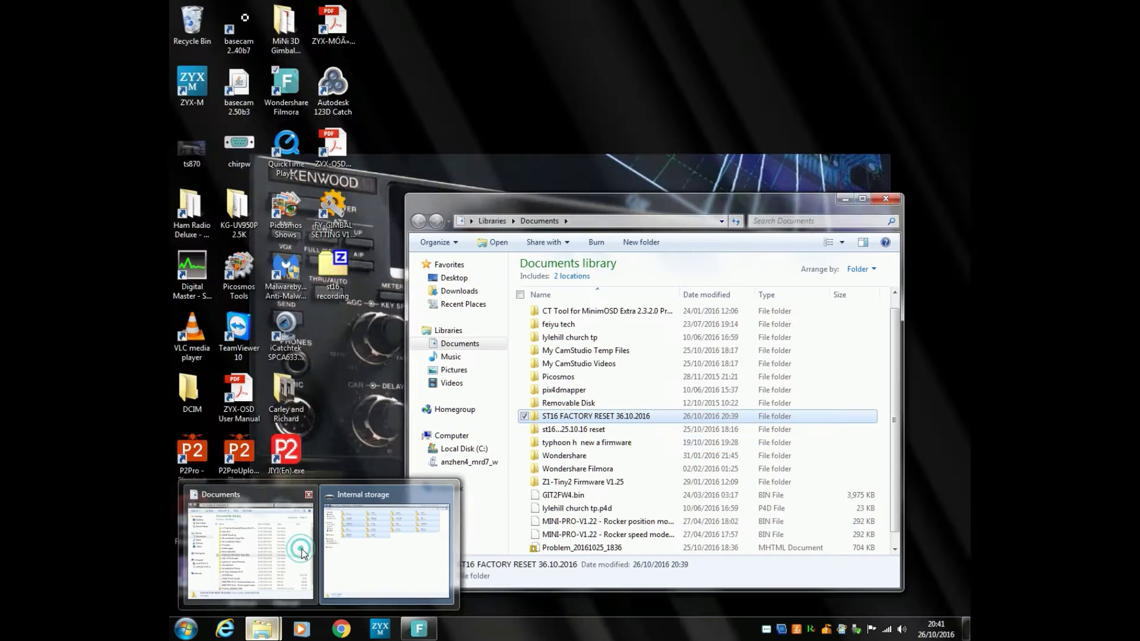
{"action": "left_click", "coordinate": [301, 549]}
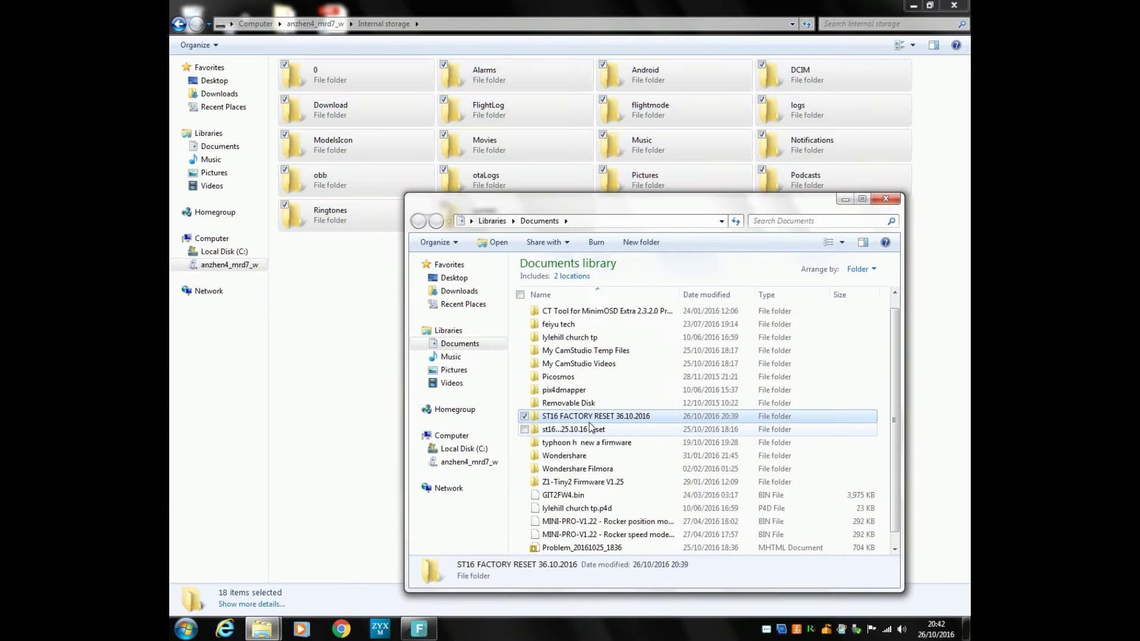
{"action": "double_click", "coordinate": [596, 417]}
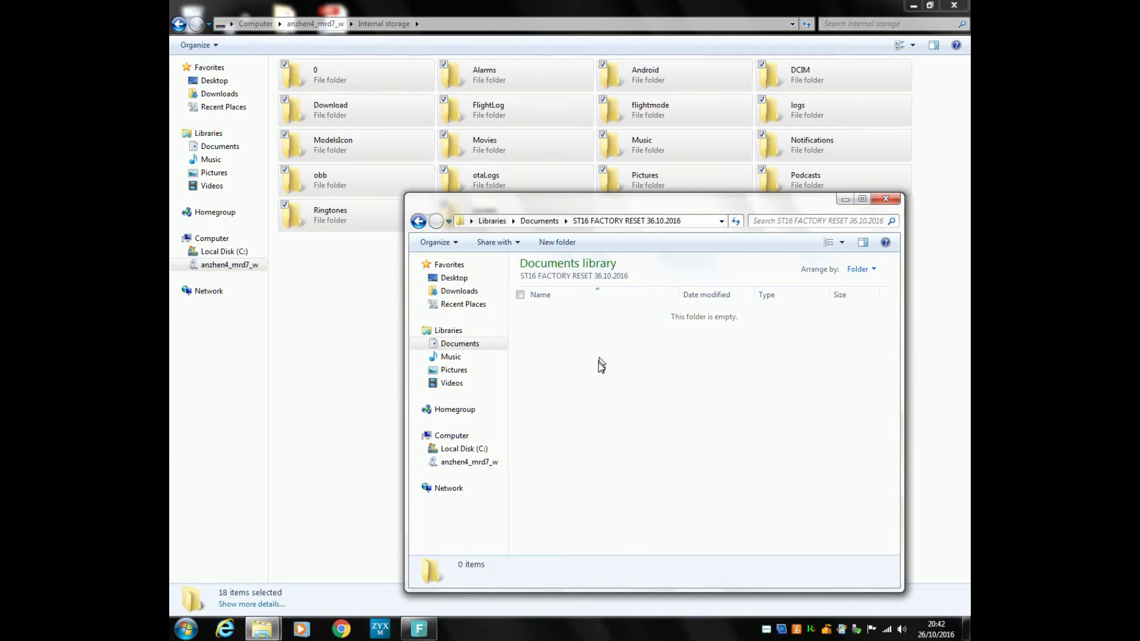
{"action": "right_click", "coordinate": [541, 340]}
{"action": "left_click", "coordinate": [585, 431]}
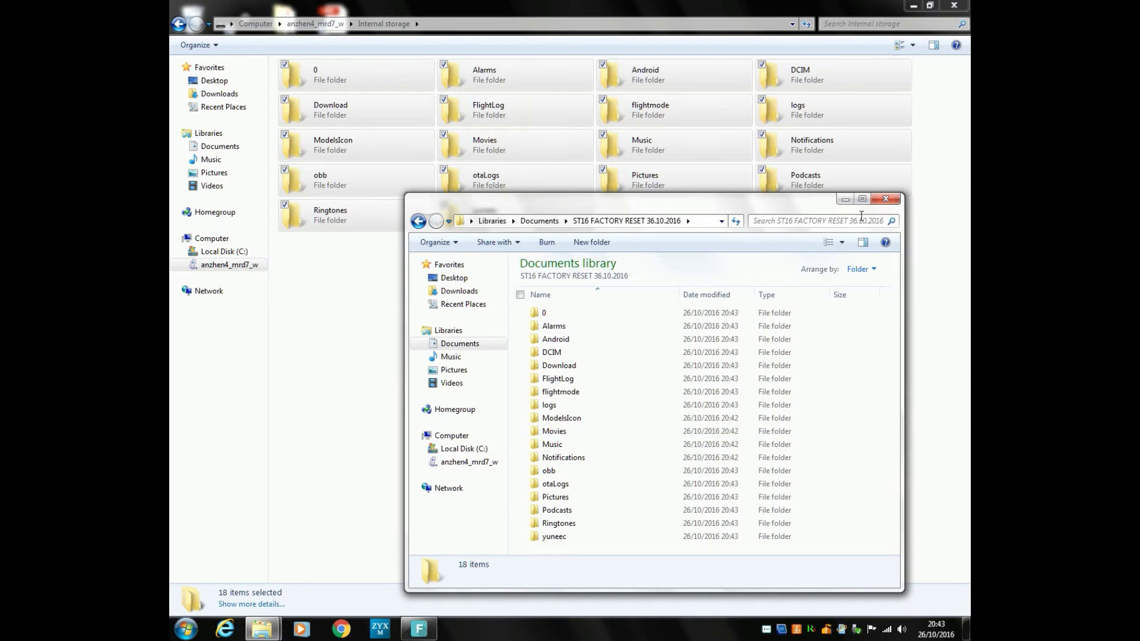
{"action": "left_click", "coordinate": [881, 199]}
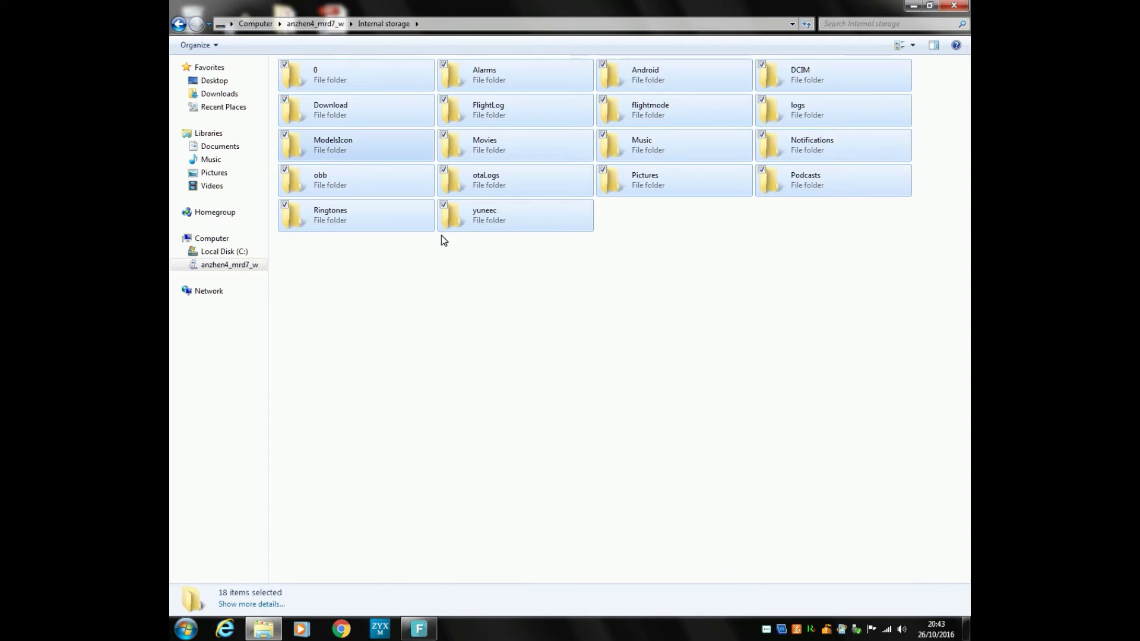
{"action": "left_click", "coordinate": [954, 6]}
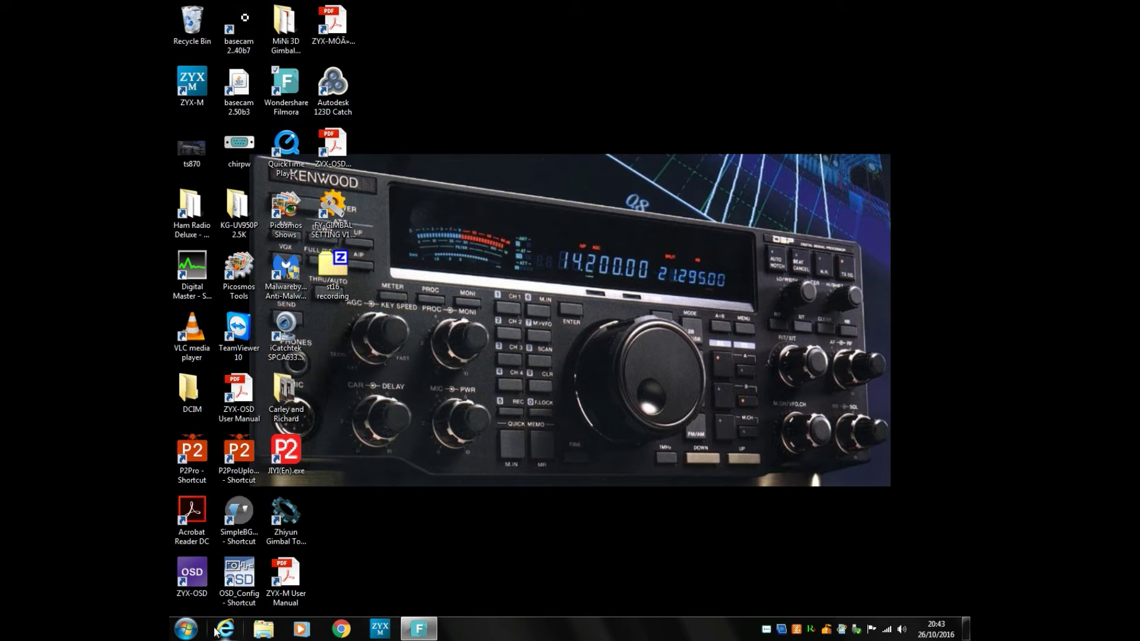
Step: Reopen the ST16 FACTORY RESET 36.10.2016 folder from the Documents library to check the backup
{"action": "left_click", "coordinate": [185, 632]}
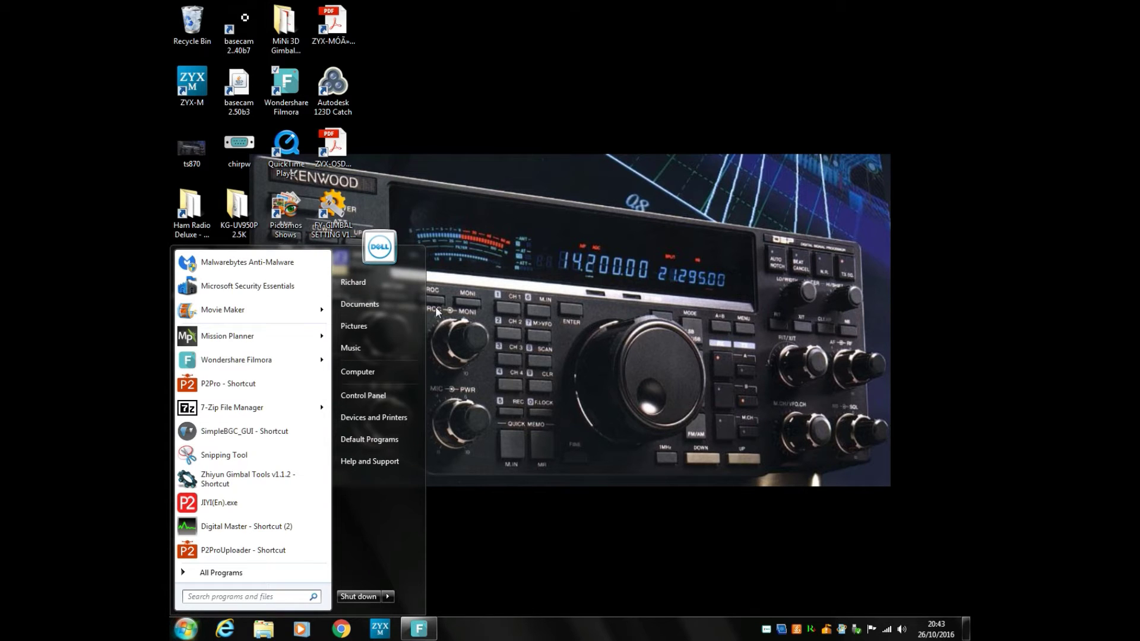
{"action": "left_click", "coordinate": [383, 307]}
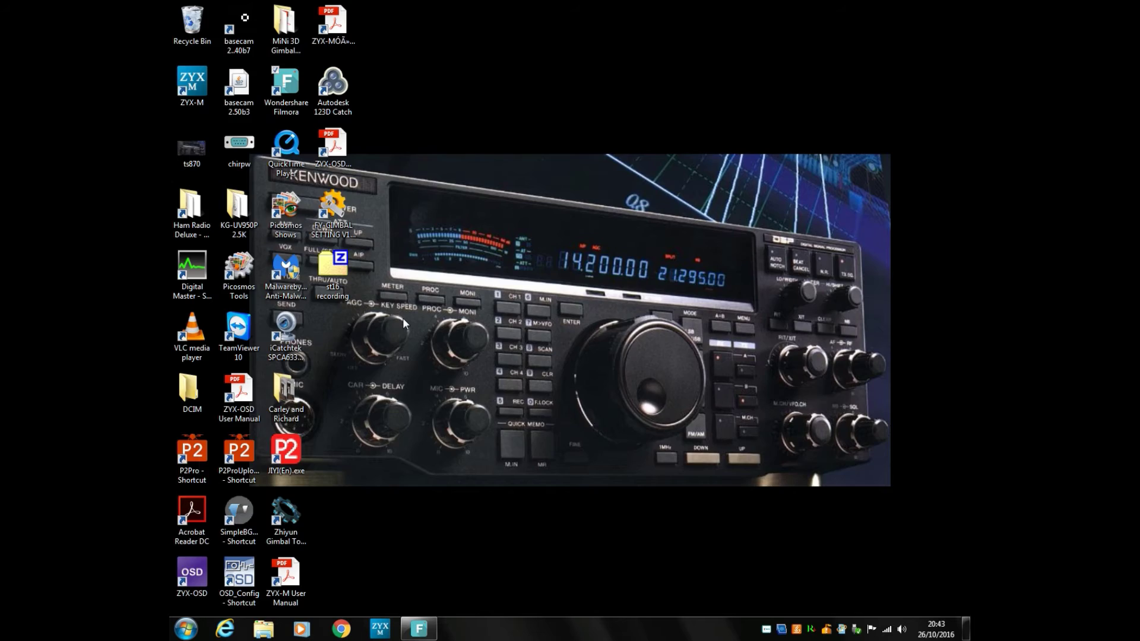
{"action": "double_click", "coordinate": [355, 233]}
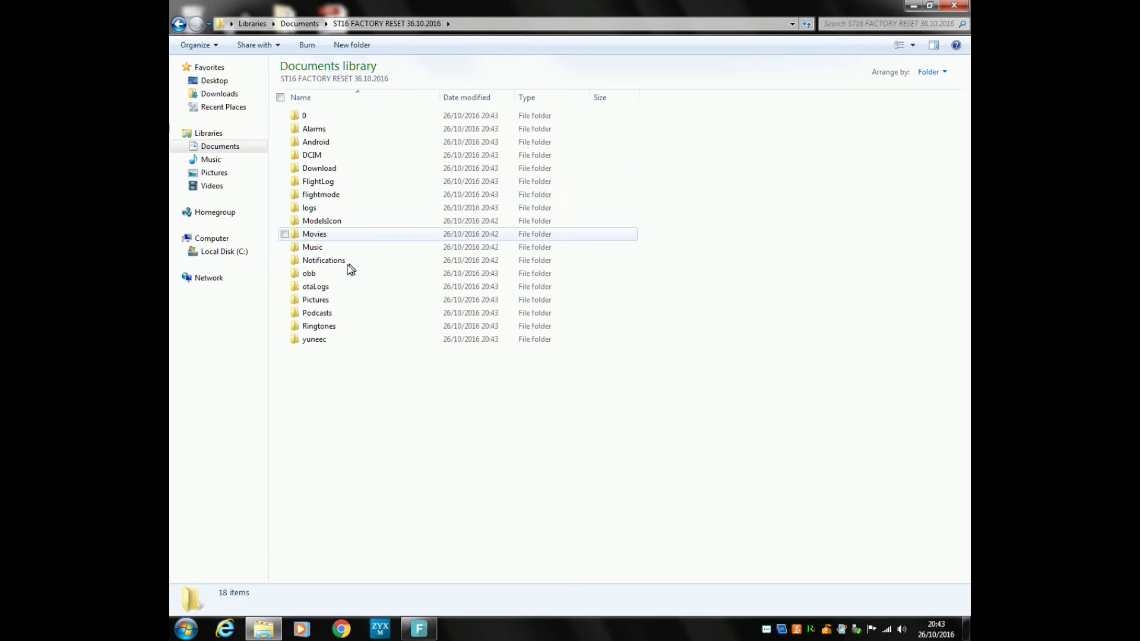
Step: Check the contents of the backup's logs folder and its FlightLog folder
{"action": "double_click", "coordinate": [321, 214]}
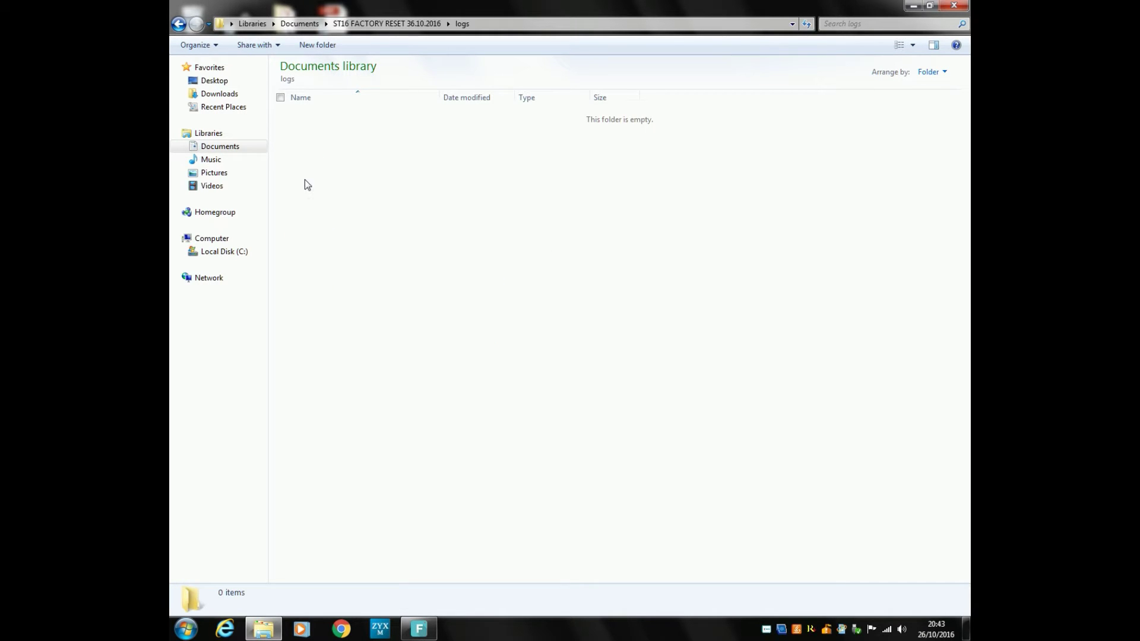
{"action": "left_click", "coordinate": [178, 24]}
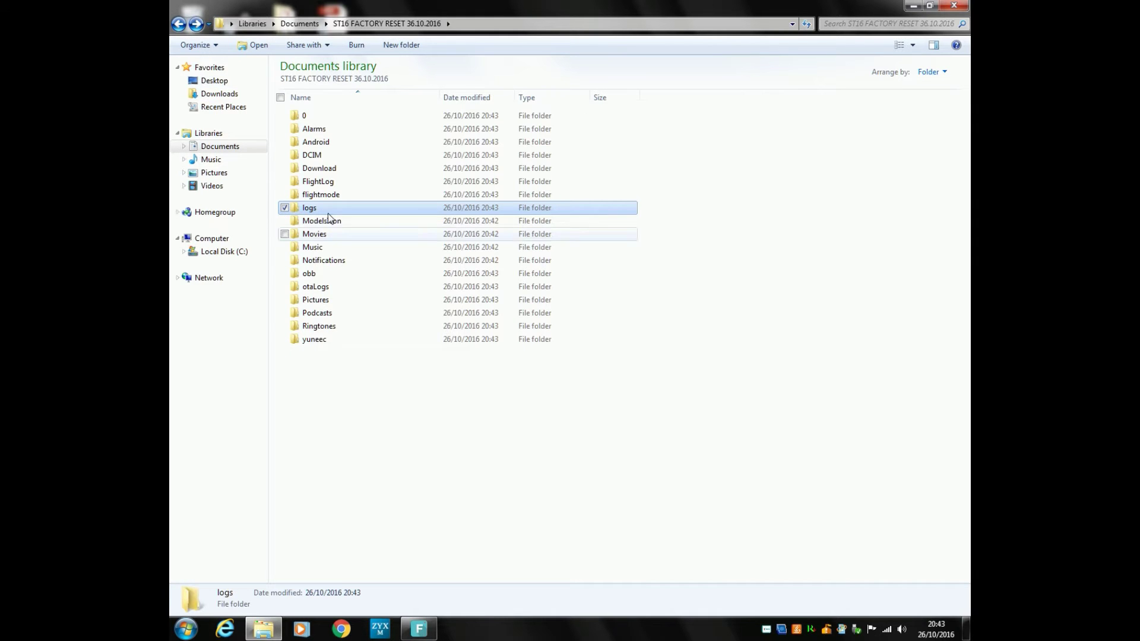
{"action": "left_click", "coordinate": [324, 183]}
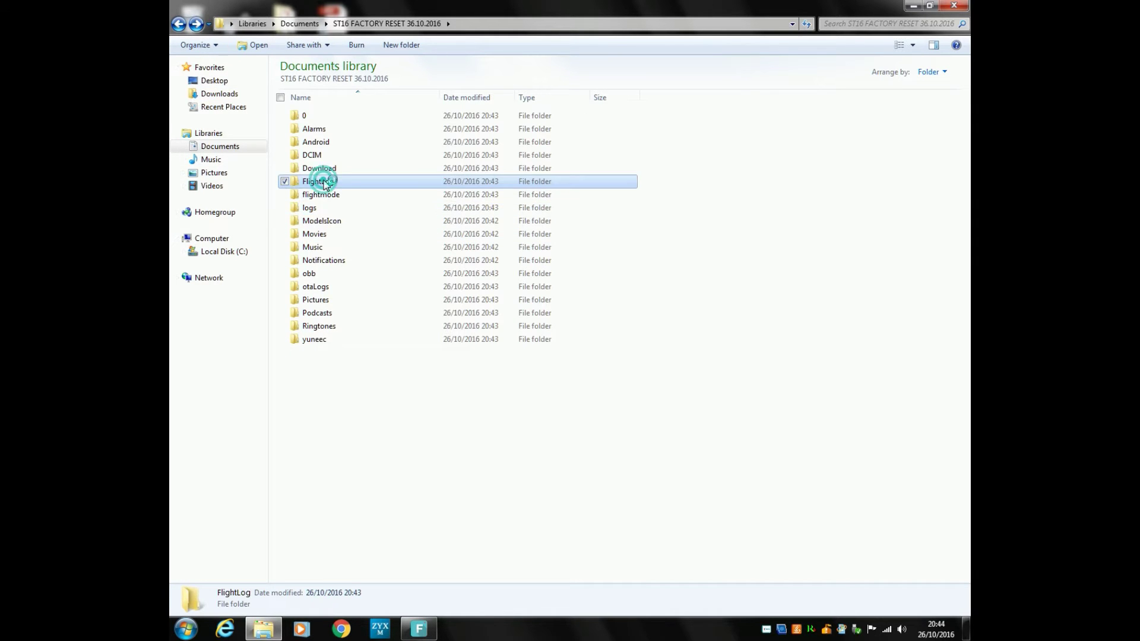
{"action": "double_click", "coordinate": [324, 183]}
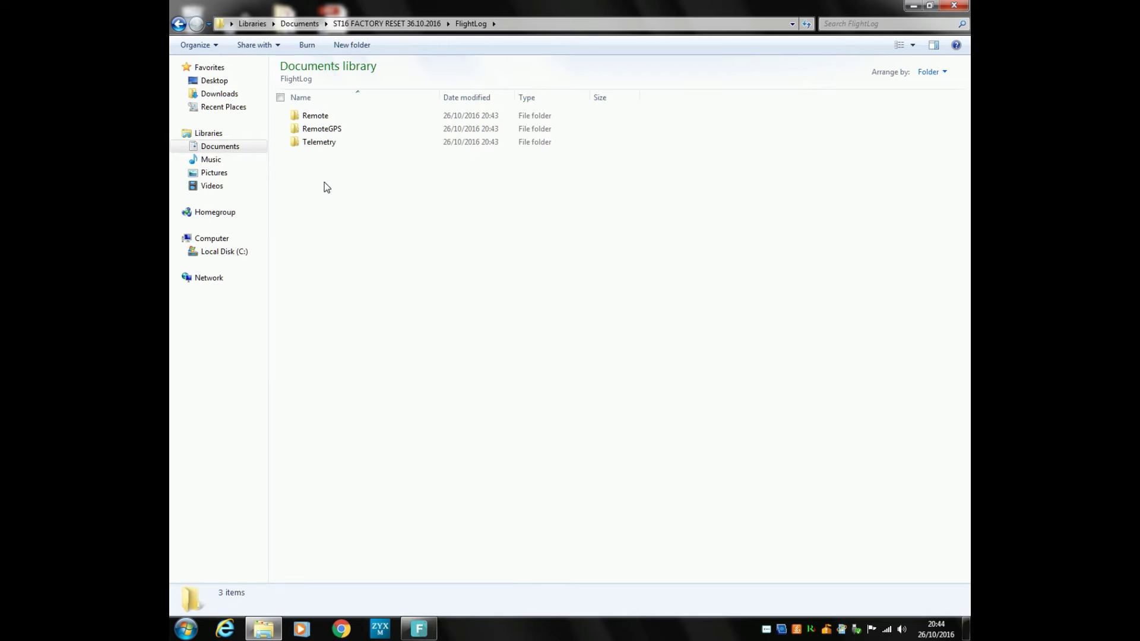
Step: Check the contents of the backup's Telemetry folder inside FlightLog and close the folder window
{"action": "left_click", "coordinate": [318, 143]}
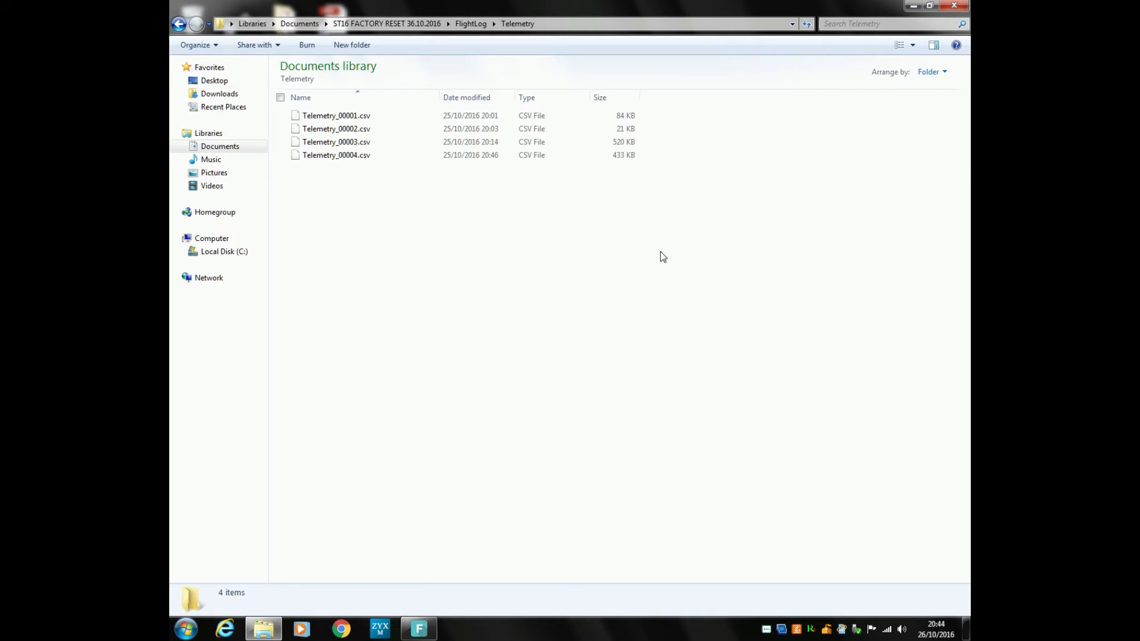
{"action": "left_click", "coordinate": [945, 8]}
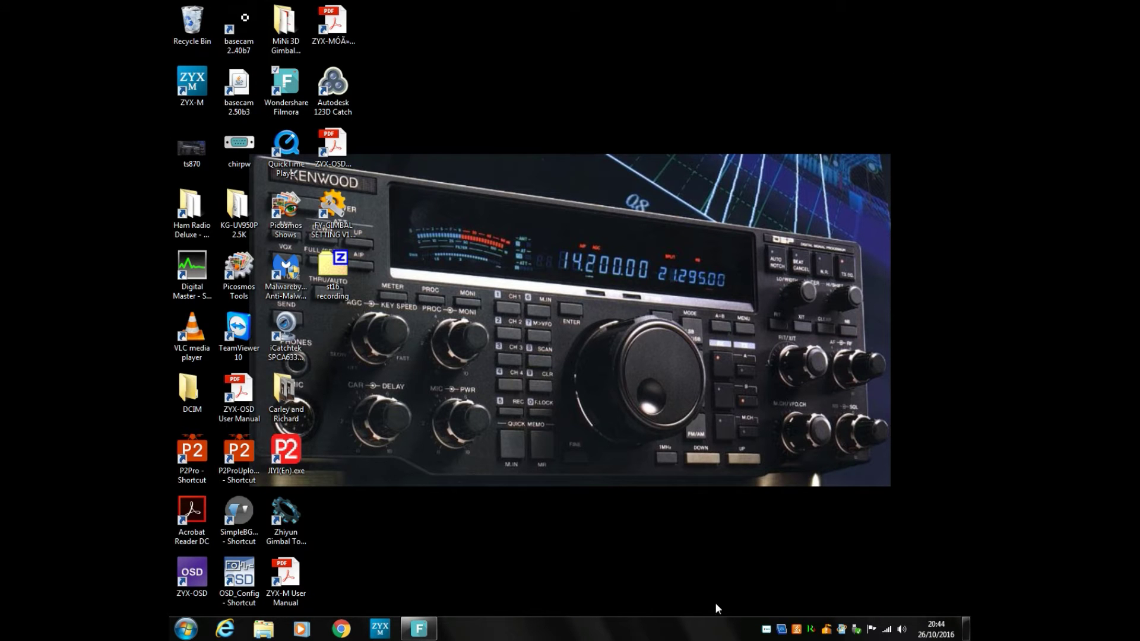
{"action": "right_click", "coordinate": [768, 630]}
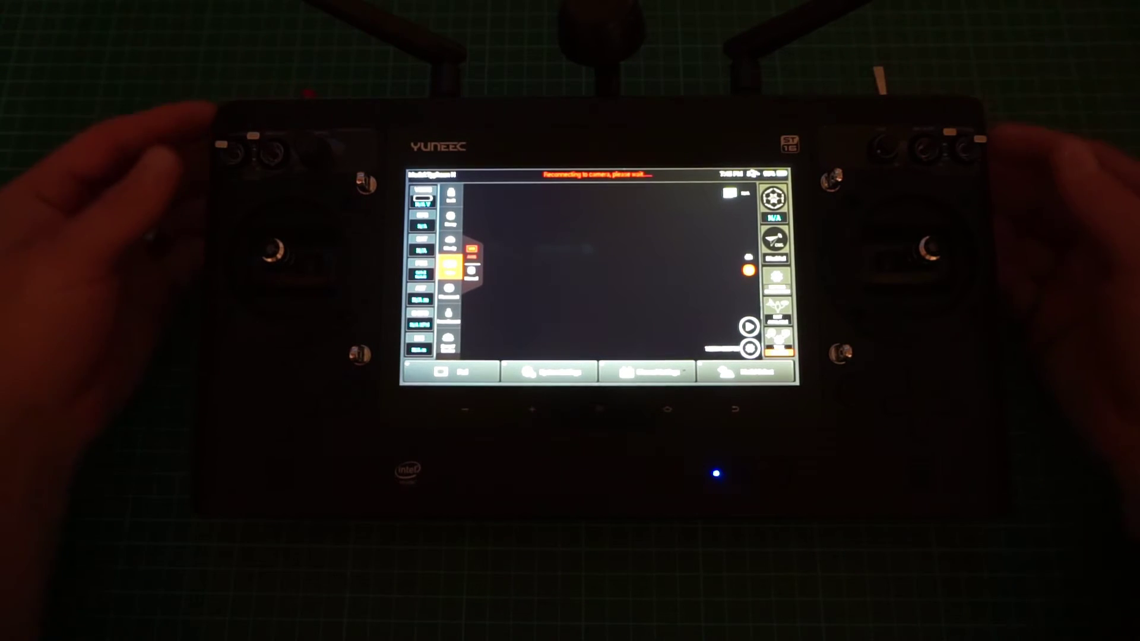
Step: Switch to the ST16 controller, exit its flight app with confirmation, and open the Android Settings app
{"action": "left_click", "coordinate": [442, 367]}
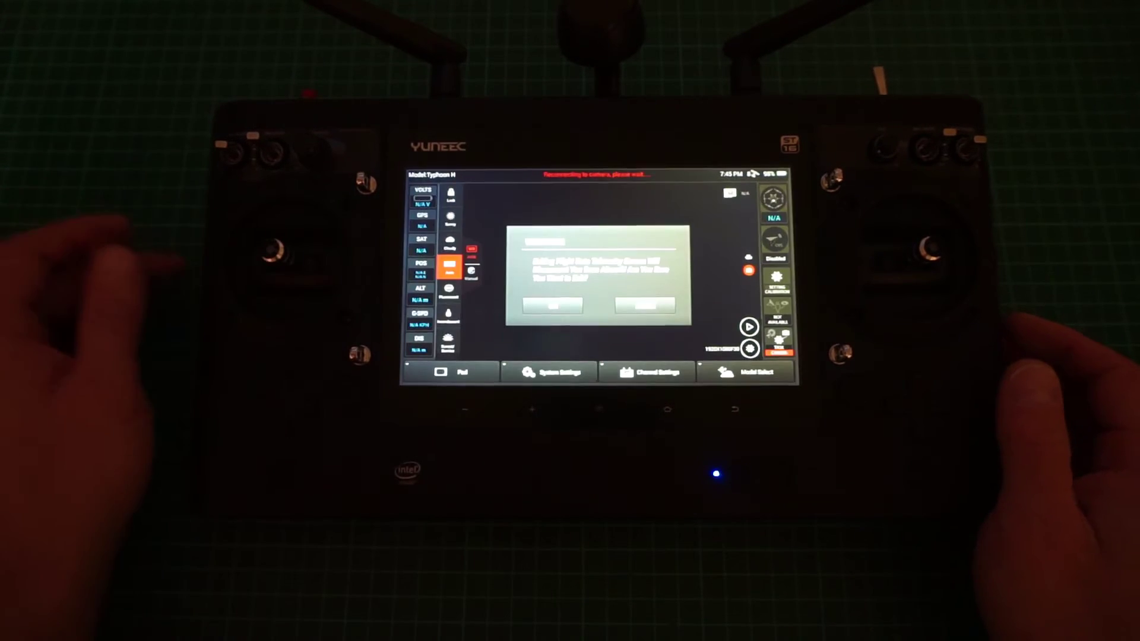
{"action": "left_click", "coordinate": [558, 304]}
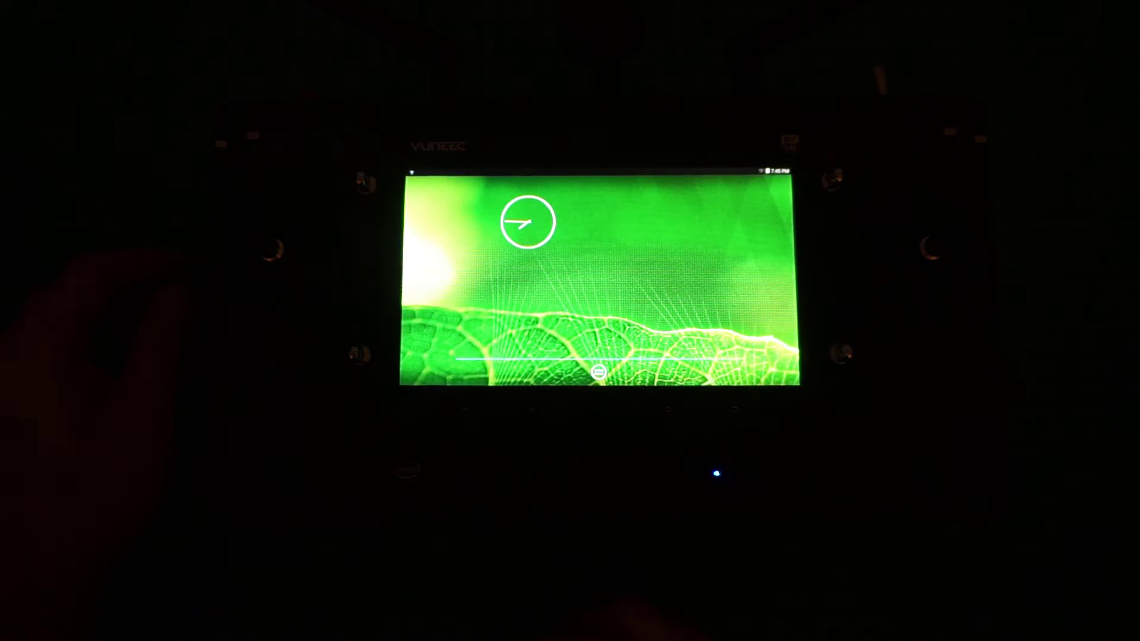
{"action": "left_click_drag", "start_coordinate": [596, 371], "coordinate": [766, 368]}
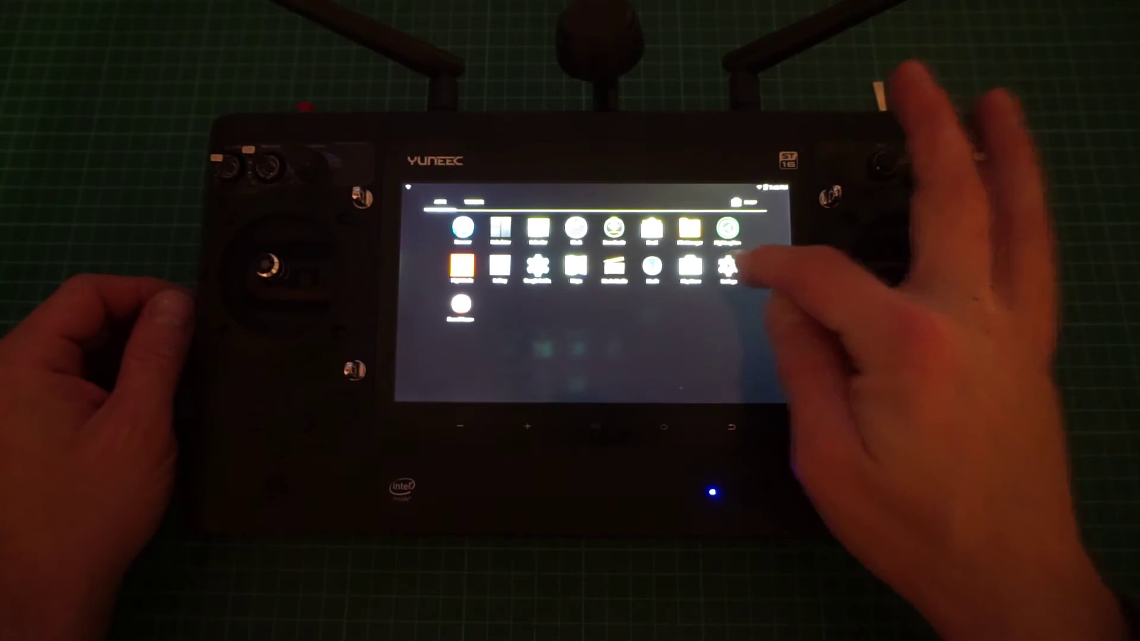
{"action": "left_click", "coordinate": [728, 267]}
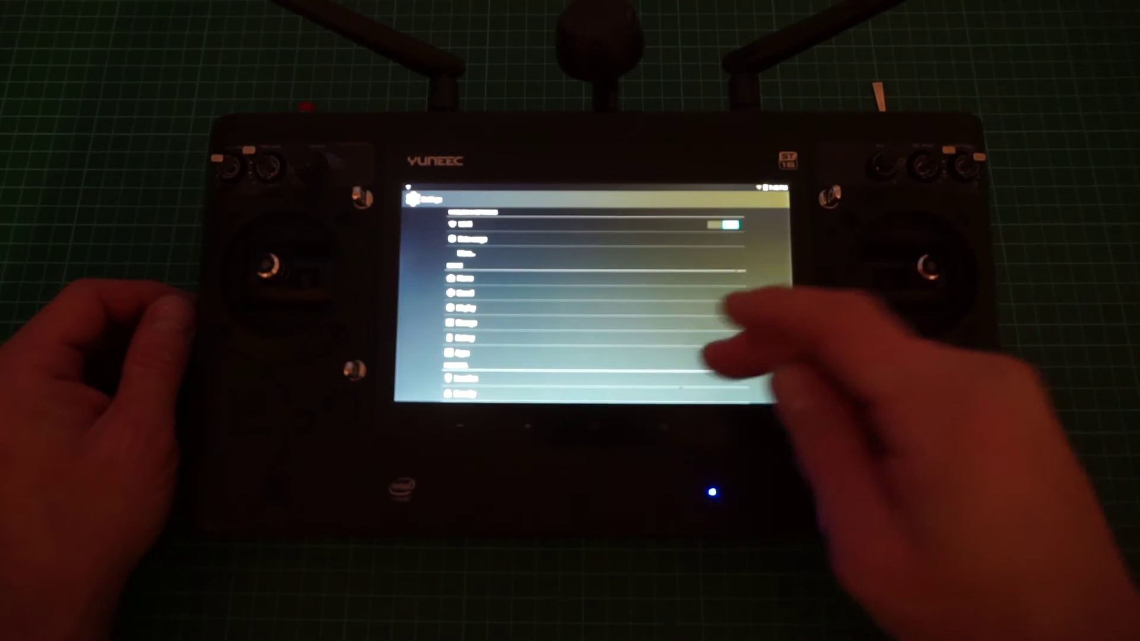
Step: Run a factory data reset on the ST16 controller and confirm erasing everything from its internal storage
{"action": "scroll", "coordinate": [748, 308], "scroll_direction": "down", "scroll_amount": 3}
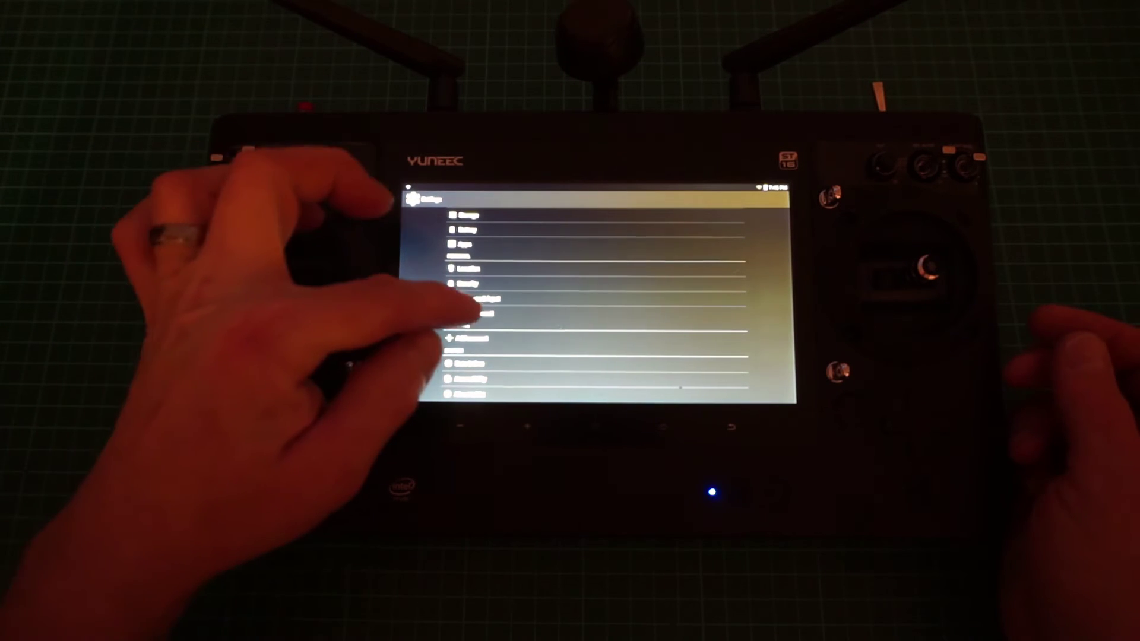
{"action": "left_click", "coordinate": [469, 312]}
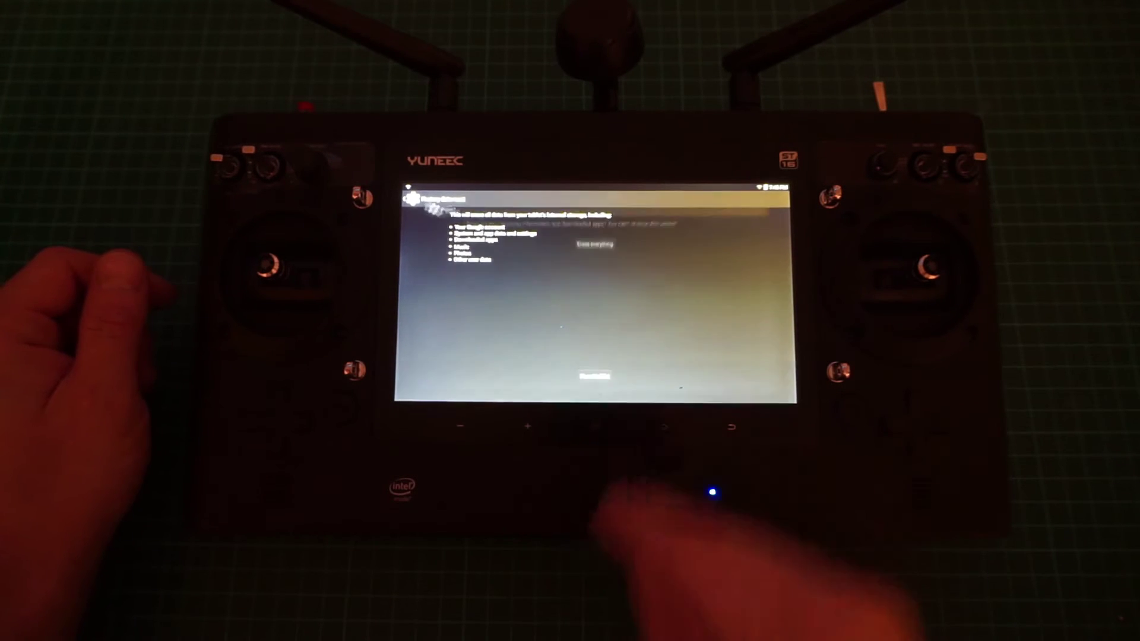
{"action": "left_click", "coordinate": [595, 238]}
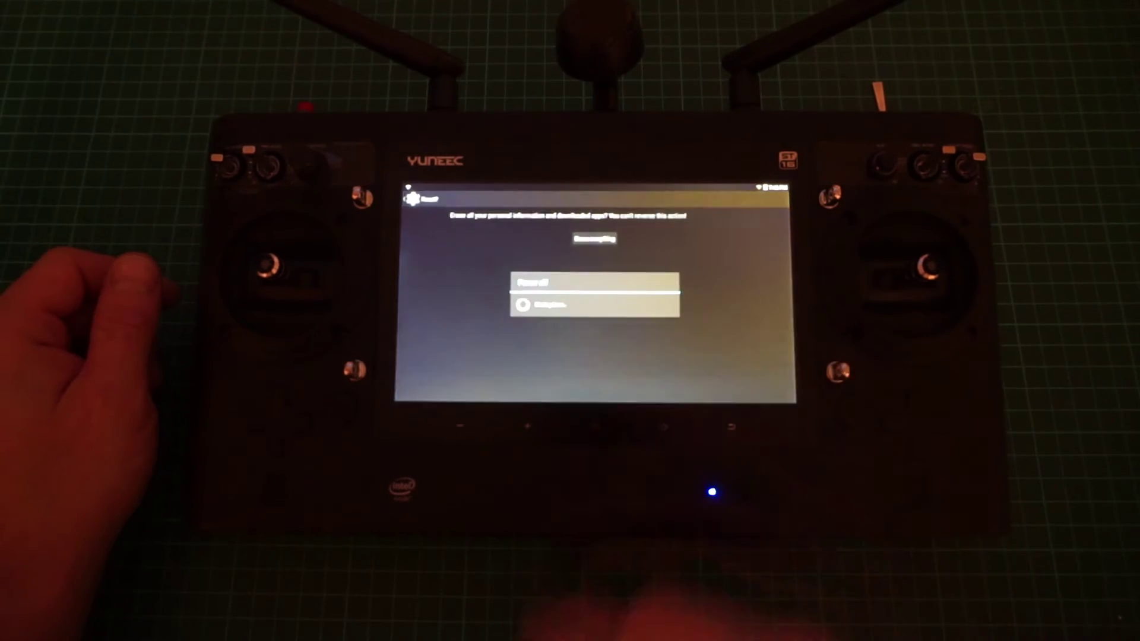